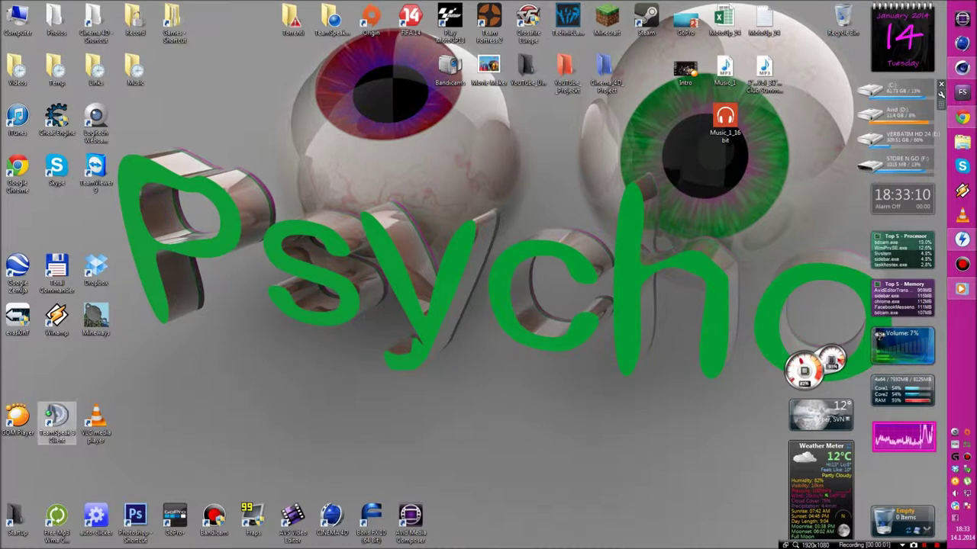
{"action": "left_click_drag", "start_coordinate": [203, 147], "coordinate": [610, 309]}
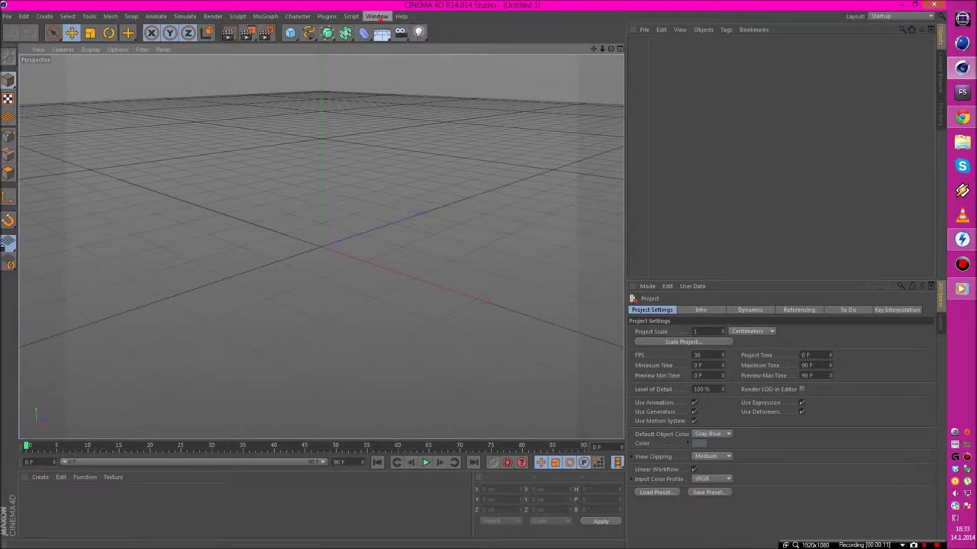
Open the Customize Commands window and move it clear of the viewport
{"action": "left_click", "coordinate": [377, 16]}
{"action": "mouse_move", "coordinate": [404, 31]}
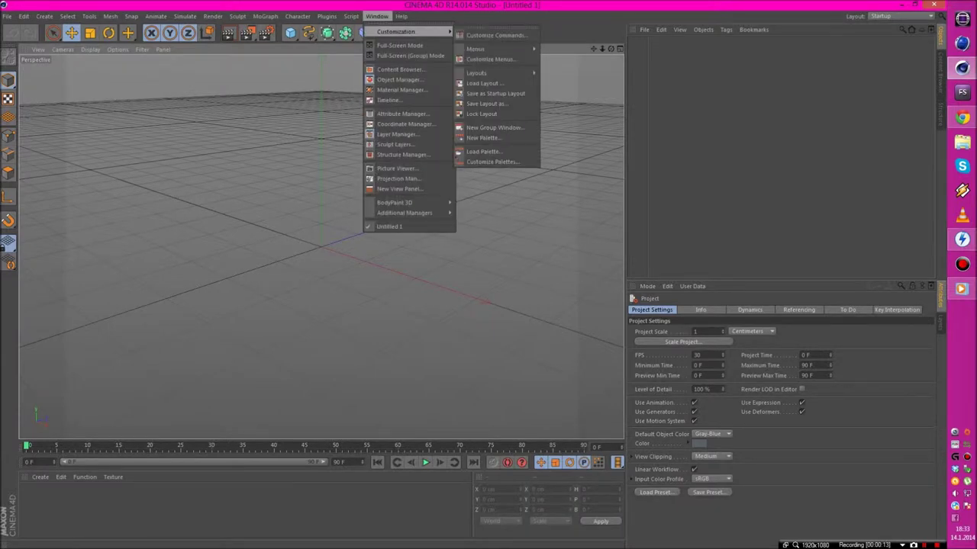
{"action": "left_click", "coordinate": [496, 35]}
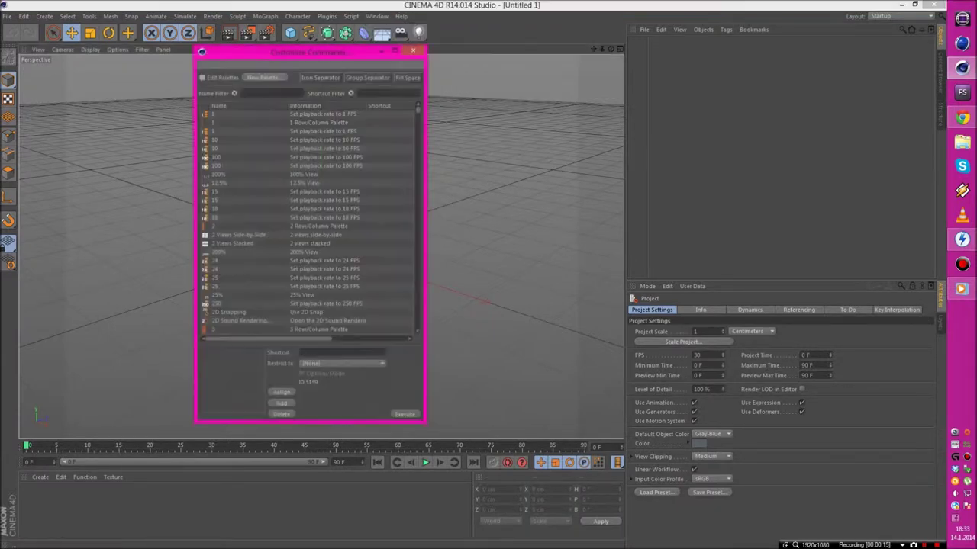
{"action": "left_click_drag", "start_coordinate": [309, 45], "coordinate": [744, 35]}
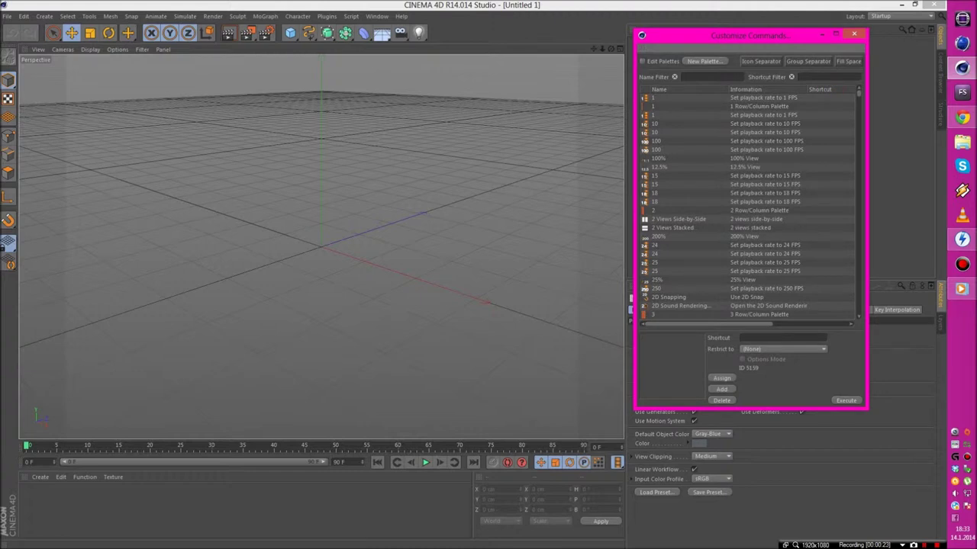
Sort the command list by shortcut and look through the shortcuts that are already assigned
{"action": "left_click", "coordinate": [820, 90]}
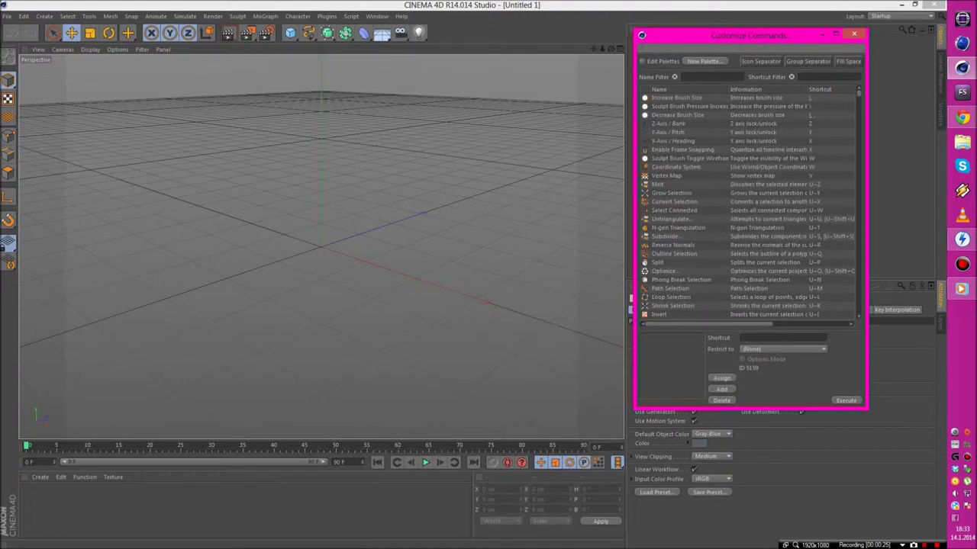
{"action": "scroll", "coordinate": [748, 206], "scroll_direction": "down", "scroll_amount": 15}
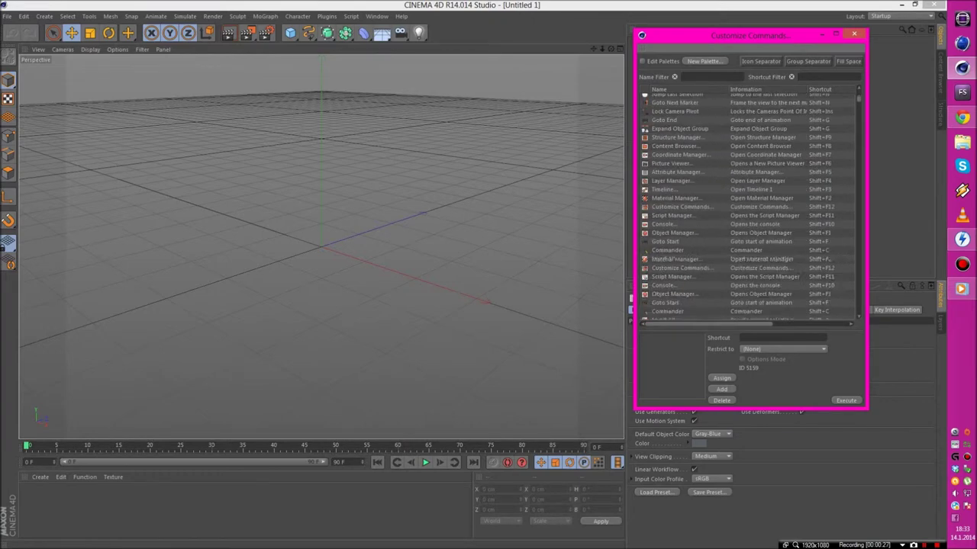
{"action": "scroll", "coordinate": [748, 206], "scroll_direction": "down", "scroll_amount": 15}
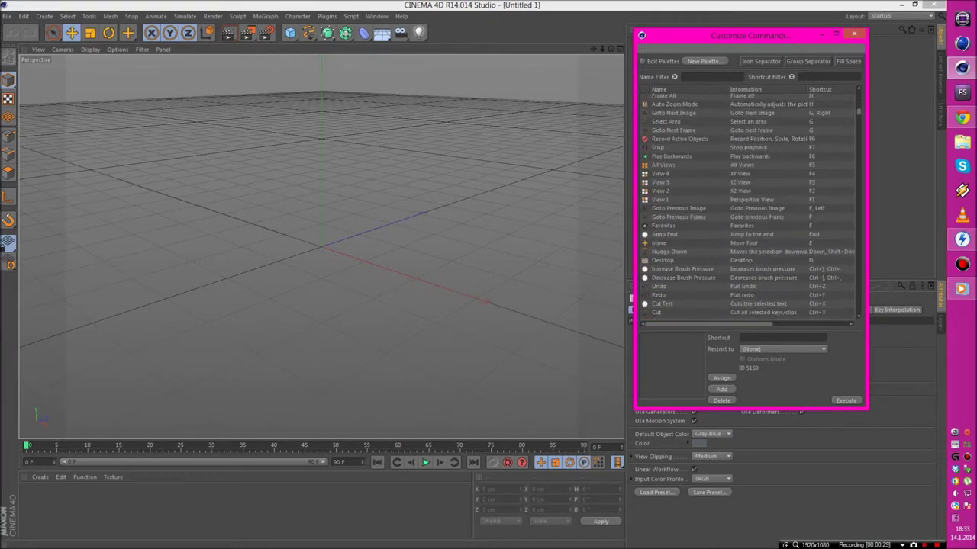
{"action": "scroll", "coordinate": [748, 206], "scroll_direction": "down", "scroll_amount": 15}
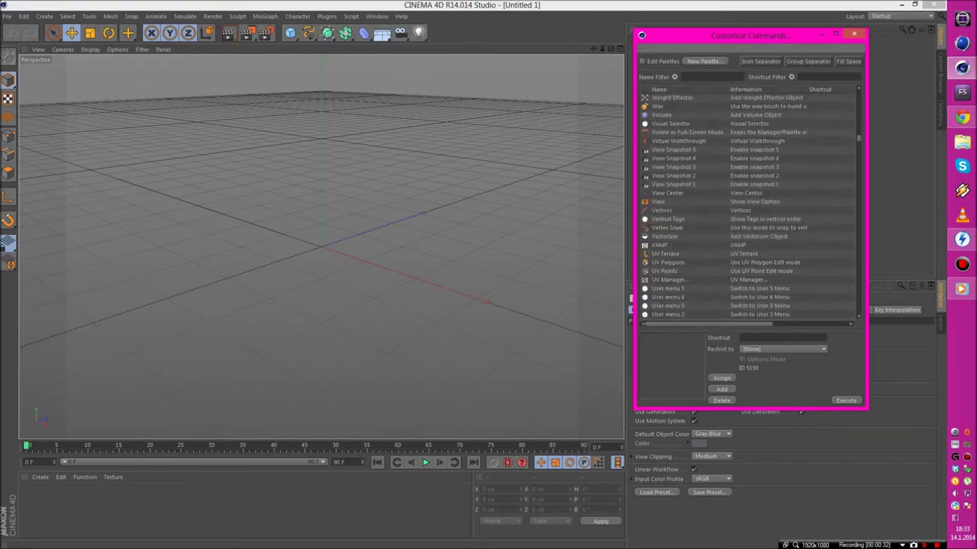
{"action": "scroll", "coordinate": [748, 206], "scroll_direction": "up", "scroll_amount": 20}
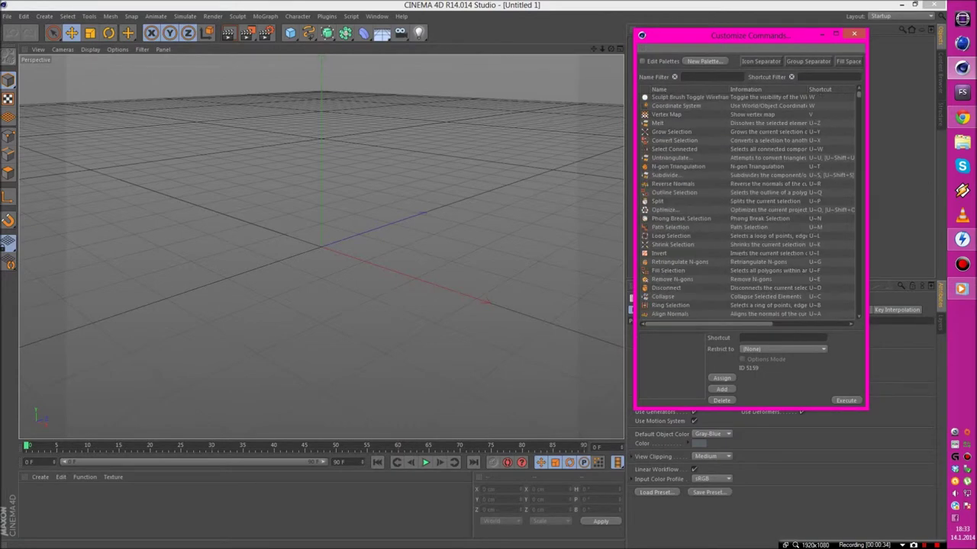
{"action": "scroll", "coordinate": [747, 206], "scroll_direction": "up", "scroll_amount": 3}
{"action": "mouse_move", "coordinate": [750, 35]}
{"action": "left_mouse_down"}
{"action": "mouse_move", "coordinate": [444, 115]}
{"action": "mouse_move", "coordinate": [503, 82]}
{"action": "mouse_move", "coordinate": [503, 90]}
{"action": "left_mouse_up"}
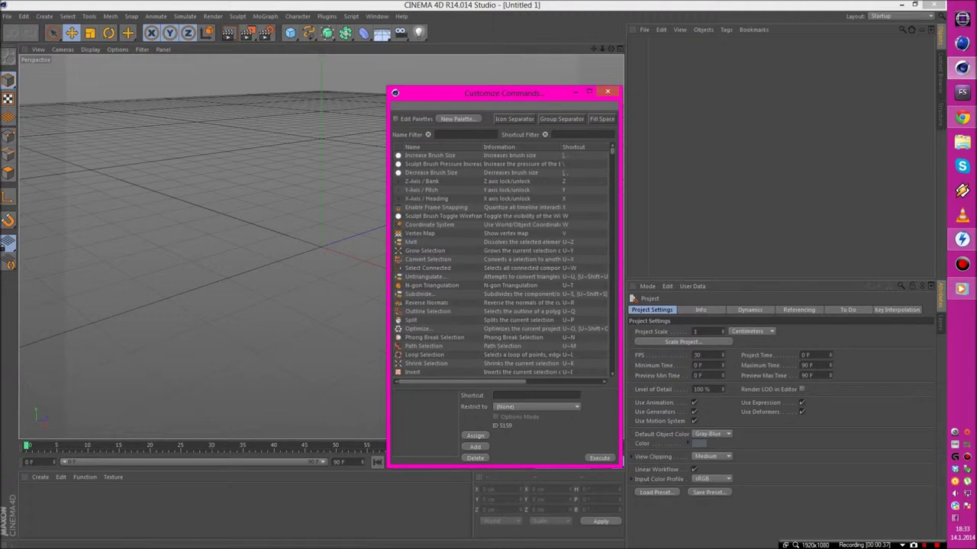
{"action": "type", "text": "r"}
{"action": "type", "text": "ull"}
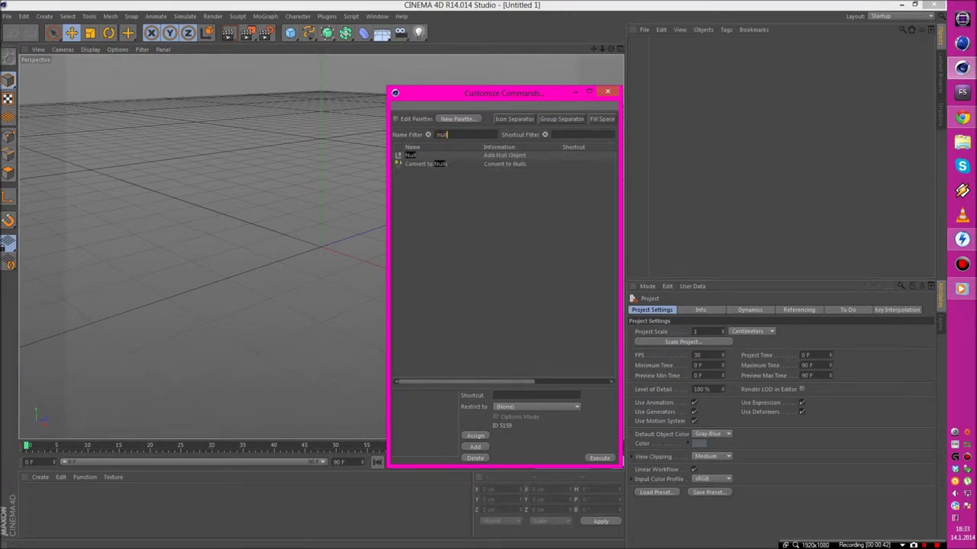
{"action": "left_click", "coordinate": [434, 155]}
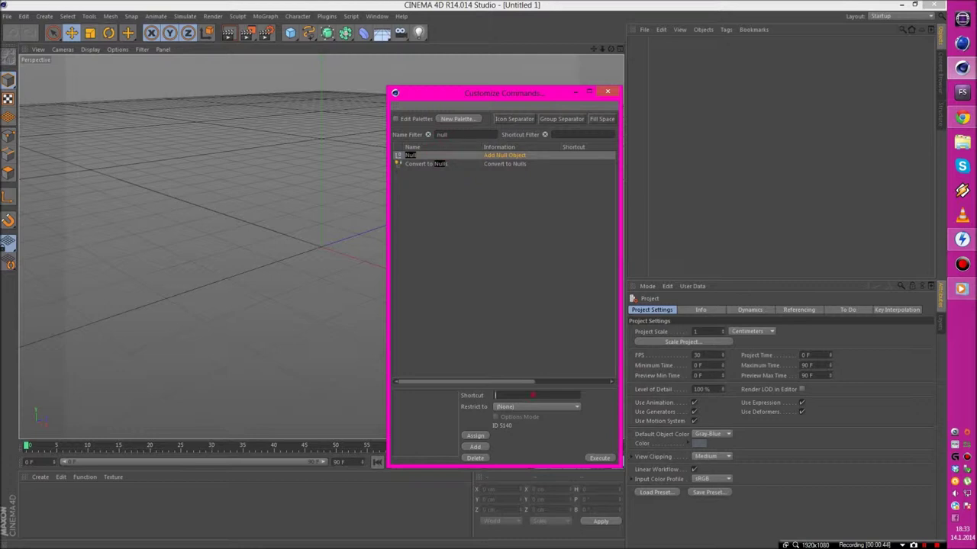
{"action": "key", "text": "ctrl"}
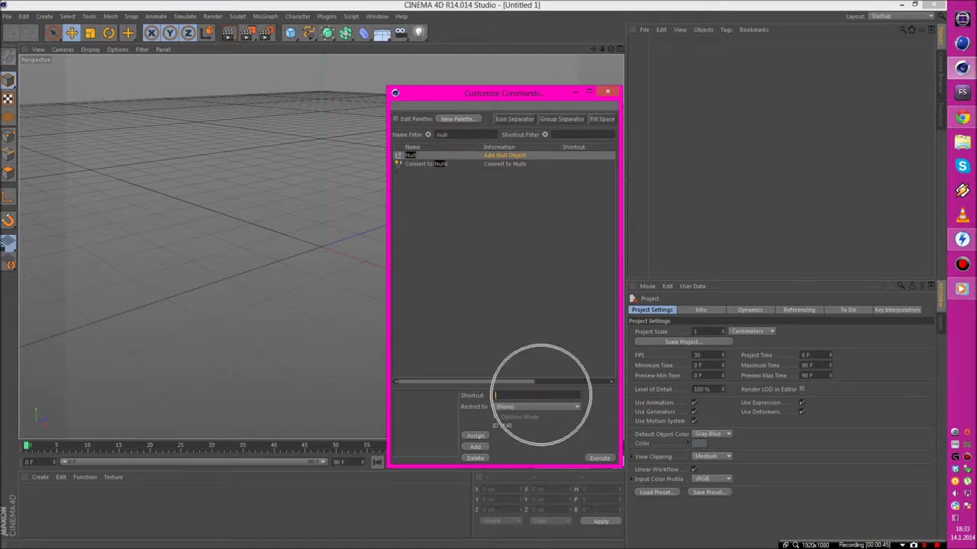
{"action": "key", "text": "ctrl+n"}
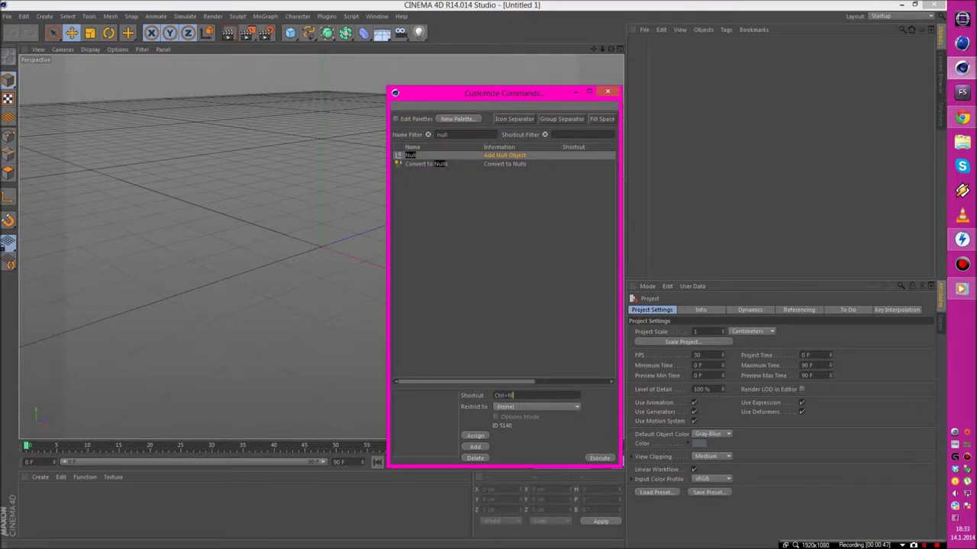
{"action": "key", "text": "BackSpace"}
{"action": "left_click", "coordinate": [534, 312]}
{"action": "left_click_drag", "start_coordinate": [470, 135], "coordinate": [436, 135]}
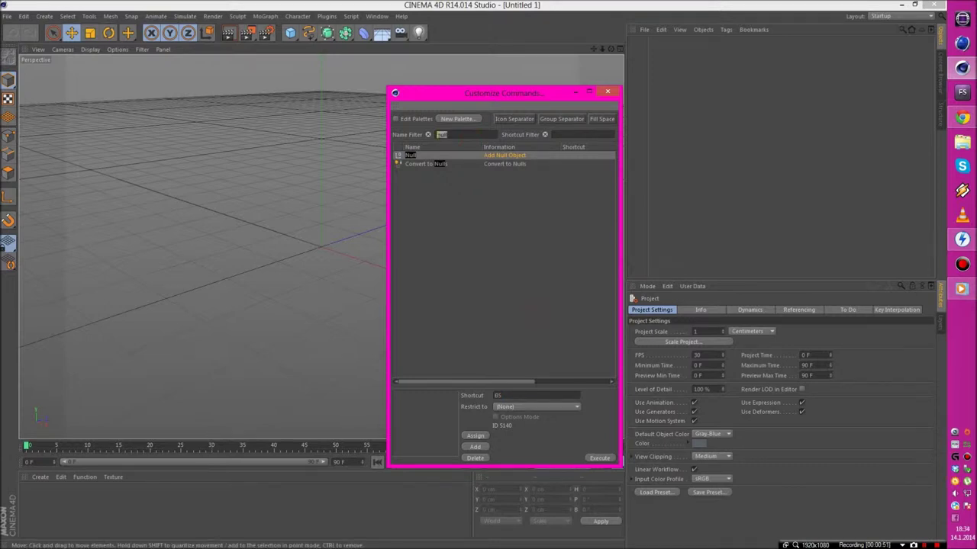
Clear the name filter, sort all commands by shortcut, and examine which commands already use Ctrl+N
{"action": "left_click", "coordinate": [427, 134]}
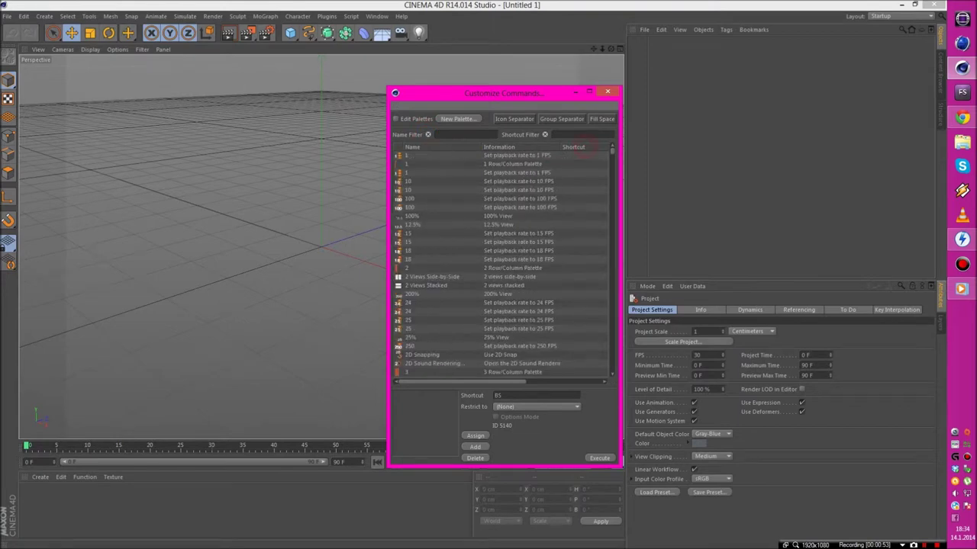
{"action": "left_click", "coordinate": [585, 147]}
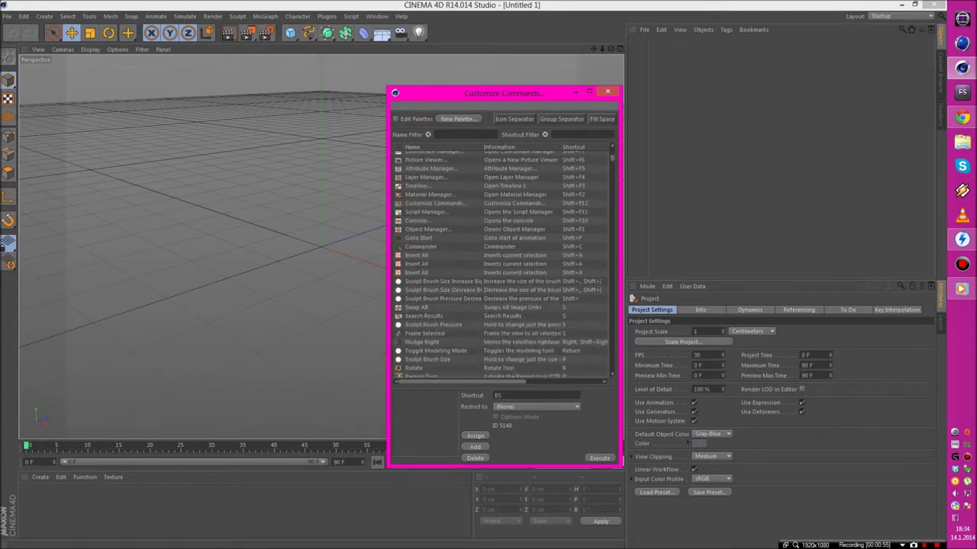
{"action": "scroll", "coordinate": [504, 263], "scroll_direction": "down", "scroll_amount": 10}
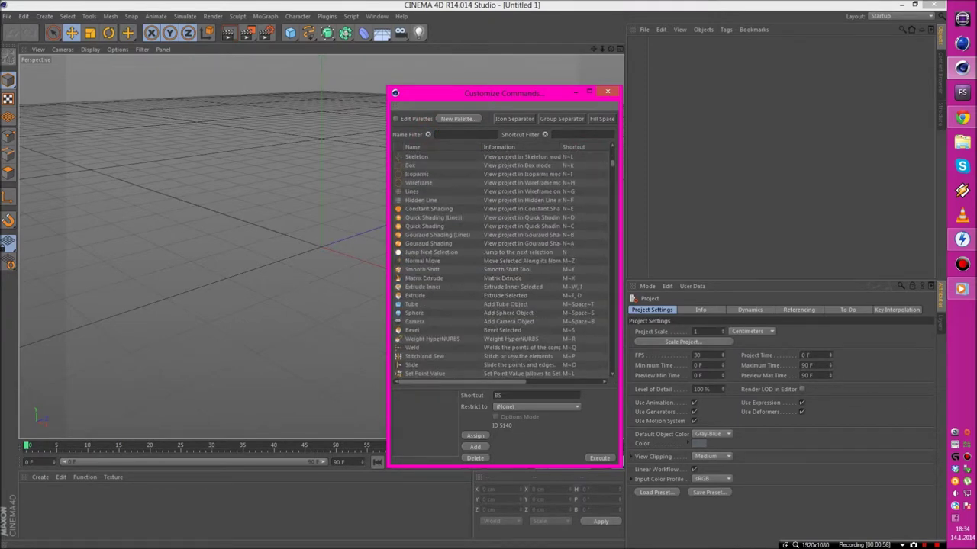
{"action": "scroll", "coordinate": [504, 263], "scroll_direction": "down", "scroll_amount": 15}
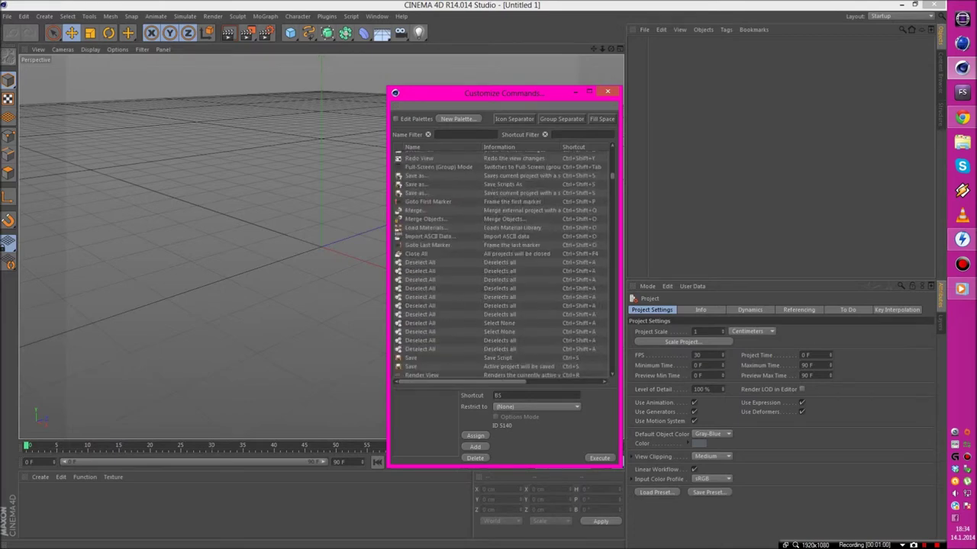
{"action": "scroll", "coordinate": [503, 263], "scroll_direction": "down", "scroll_amount": 15}
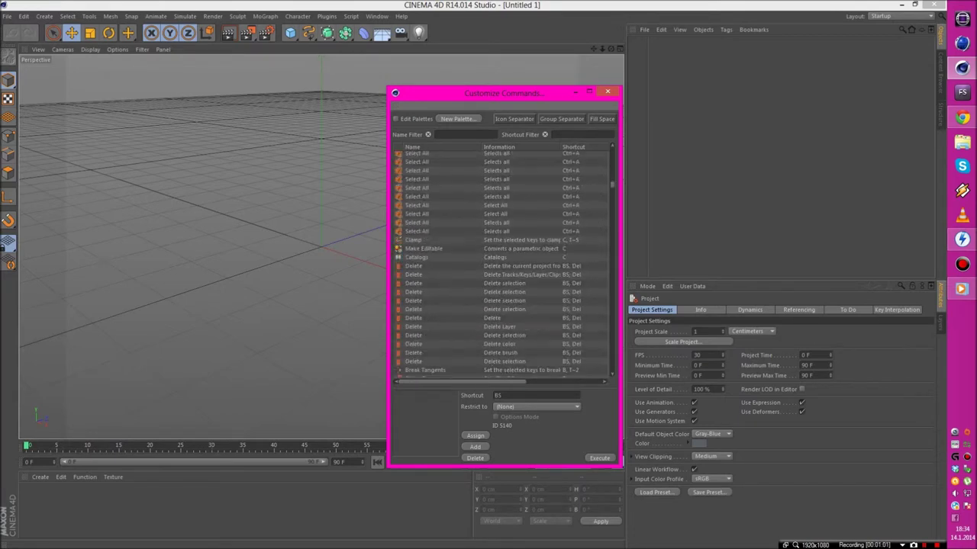
{"action": "scroll", "coordinate": [503, 263], "scroll_direction": "down", "scroll_amount": 15}
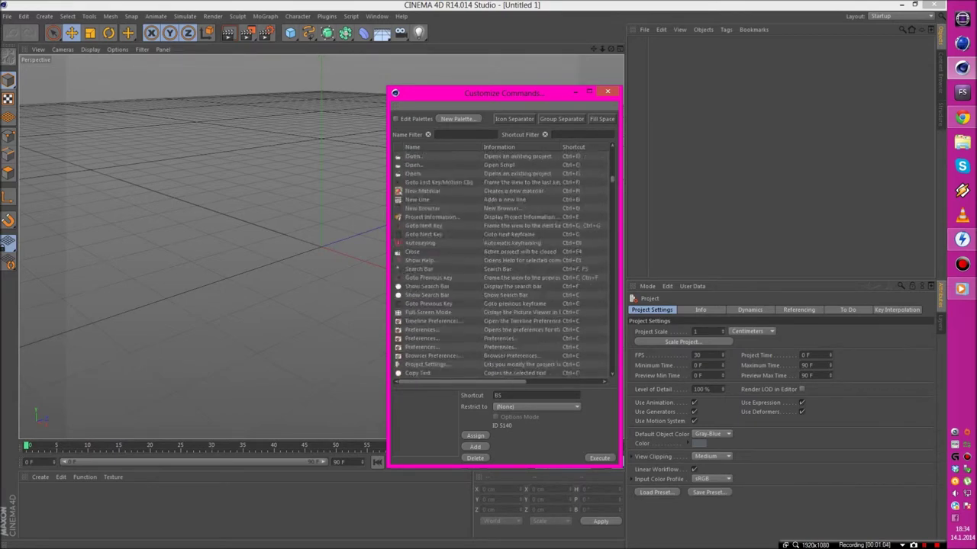
{"action": "scroll", "coordinate": [503, 263], "scroll_direction": "up", "scroll_amount": 15}
{"action": "scroll", "coordinate": [504, 263], "scroll_direction": "down", "scroll_amount": 15}
{"action": "scroll", "coordinate": [503, 263], "scroll_direction": "up", "scroll_amount": 2}
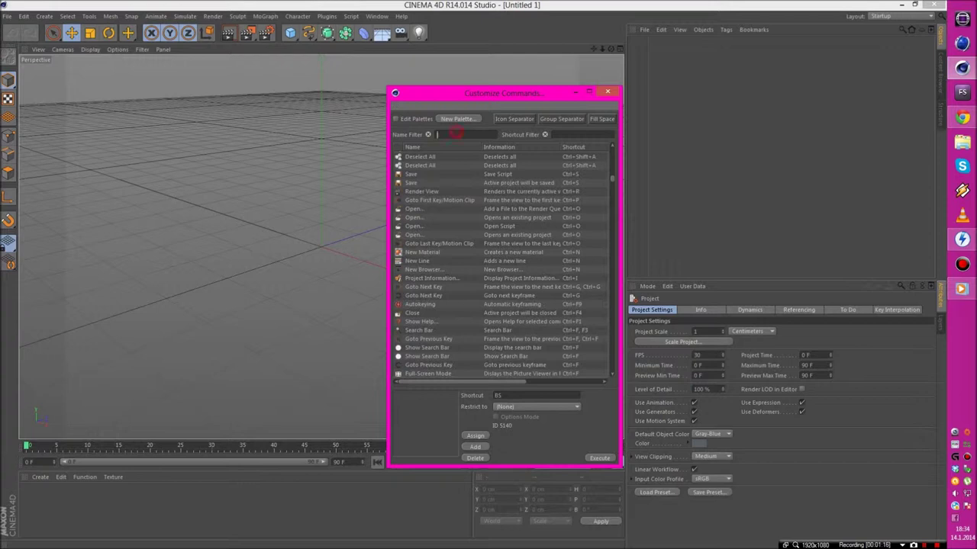
Filter the commands by "null" and add Ctrl+N as the shortcut for the Null command
{"action": "type", "text": "r"}
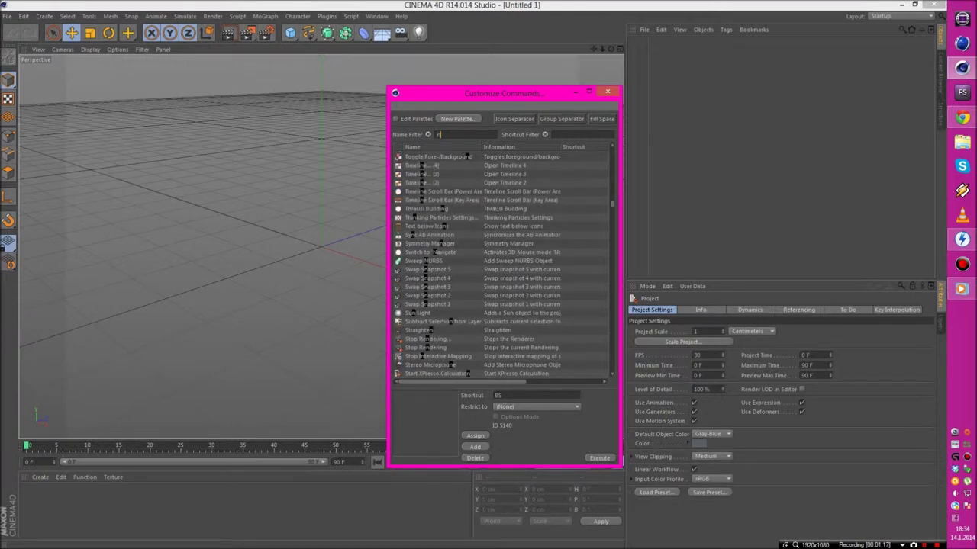
{"action": "type", "text": "ull"}
{"action": "left_click", "coordinate": [445, 153]}
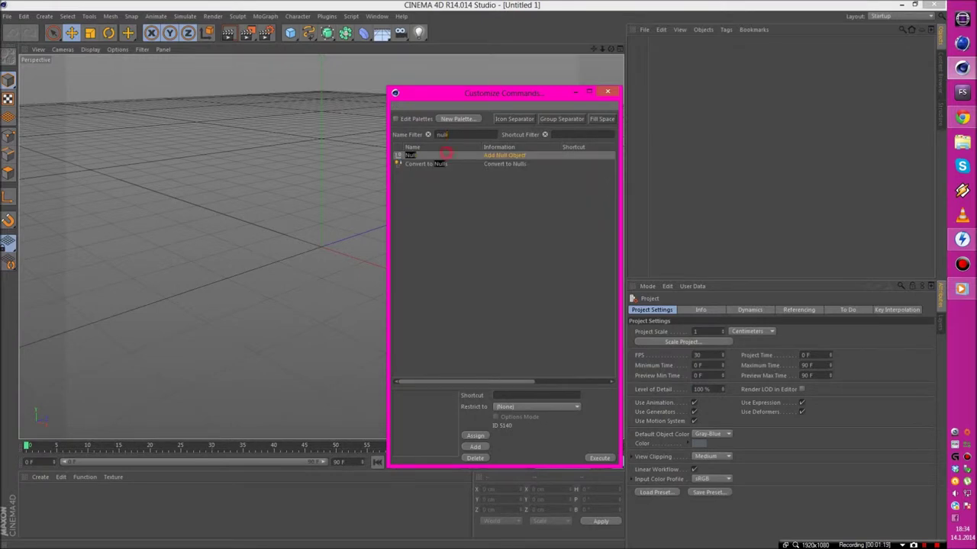
{"action": "key", "text": "ctrl+n"}
{"action": "left_click", "coordinate": [474, 446]}
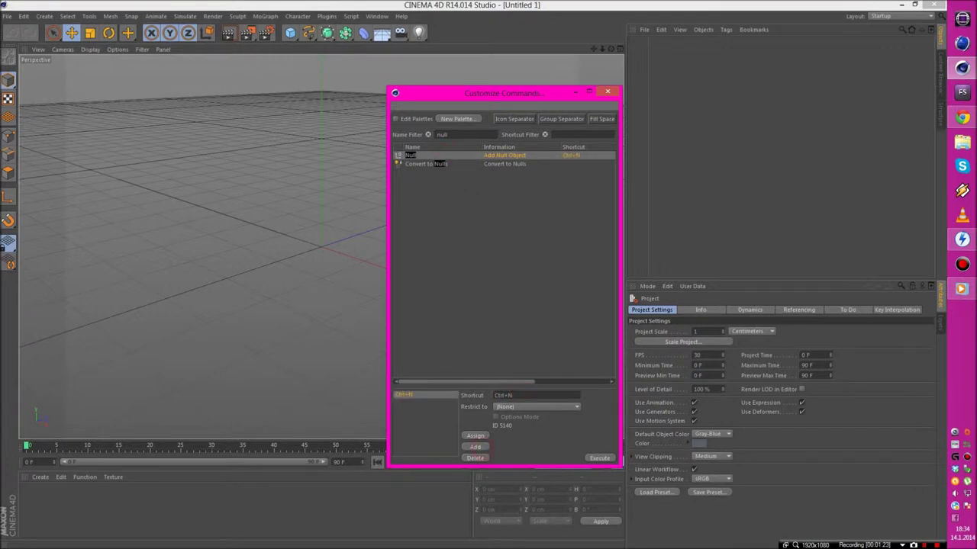
Move the Customize Commands window off the viewport and add a Plane and a Cube to the scene
{"action": "left_click_drag", "start_coordinate": [494, 90], "coordinate": [738, 85]}
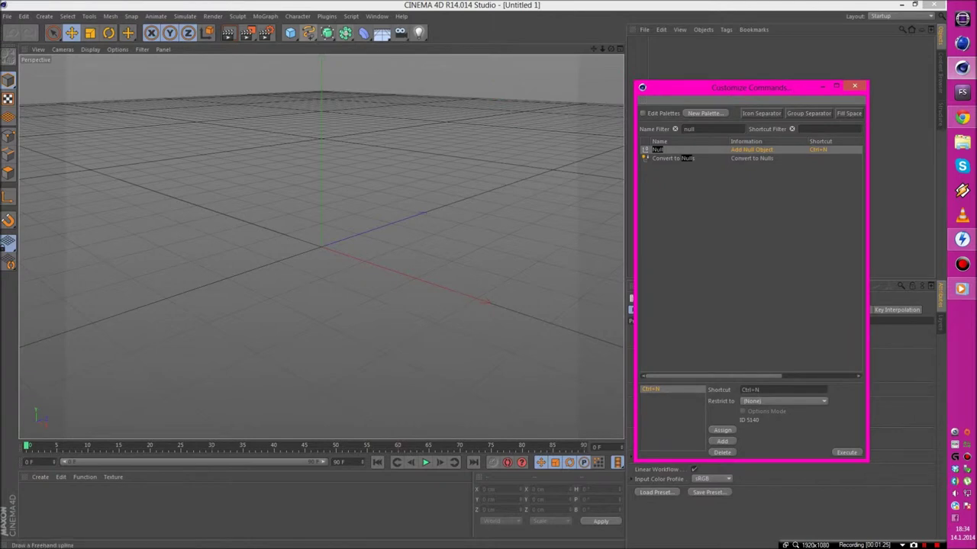
{"action": "left_click", "coordinate": [290, 32]}
{"action": "left_click", "coordinate": [383, 66]}
{"action": "left_click", "coordinate": [290, 32]}
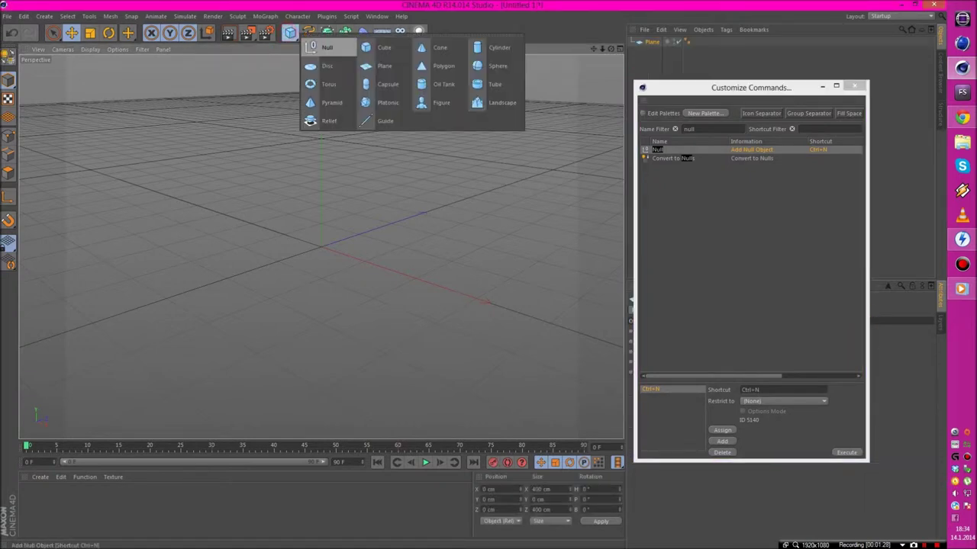
{"action": "left_click", "coordinate": [383, 47]}
Add a Null object with its new shortcut, nest the Cube and Plane under it, and delete the whole group
{"action": "left_click_drag", "start_coordinate": [656, 67], "coordinate": [631, 38]}
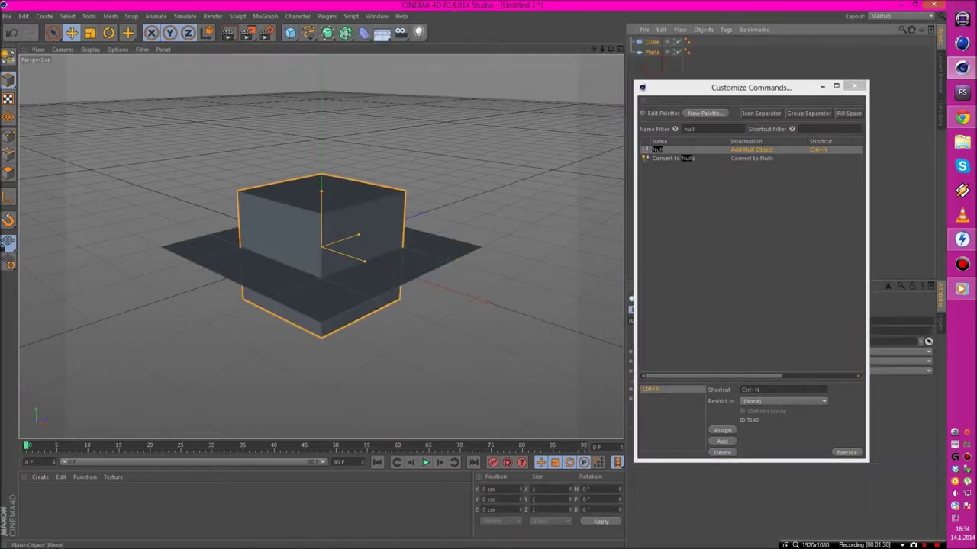
{"action": "left_click", "coordinate": [649, 66]}
{"action": "key", "text": "ctrl+n"}
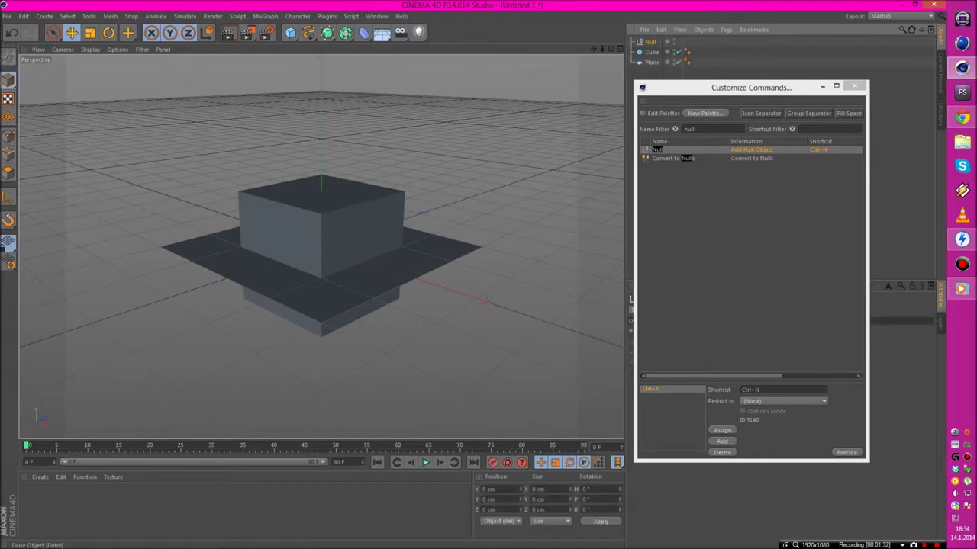
{"action": "left_click_drag", "start_coordinate": [653, 63], "coordinate": [650, 41]}
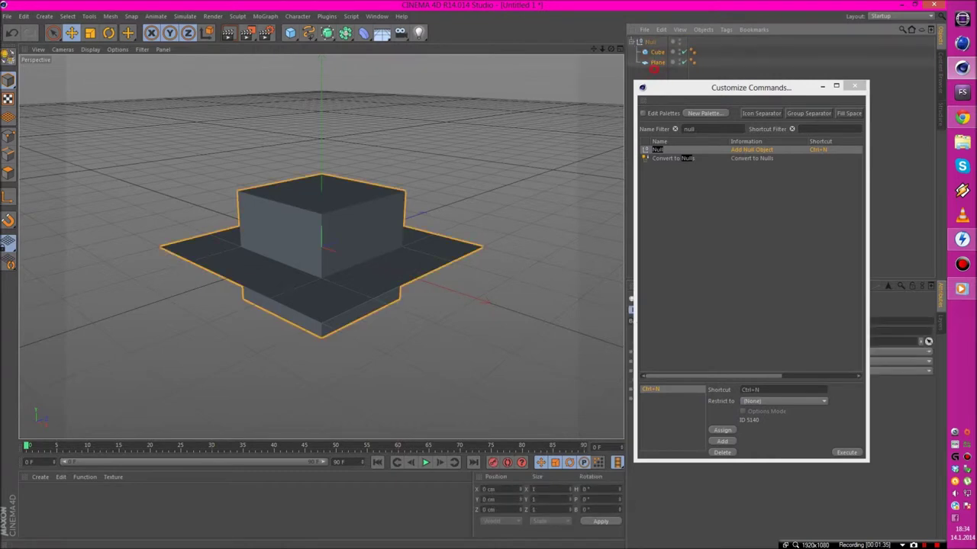
{"action": "key", "text": "Delete"}
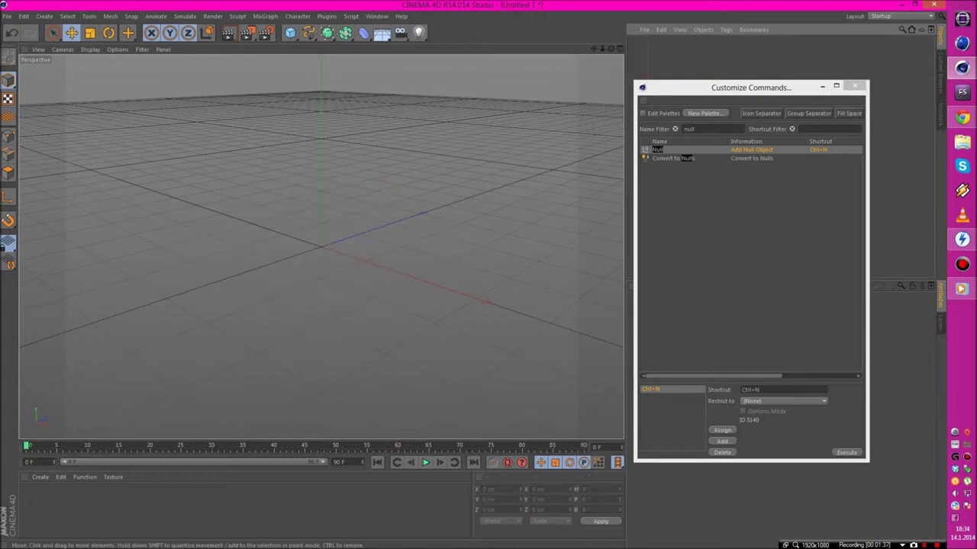
Filter the commands by "cube" and select the Cube command that adds a Cube object
{"action": "double_click", "coordinate": [695, 130]}
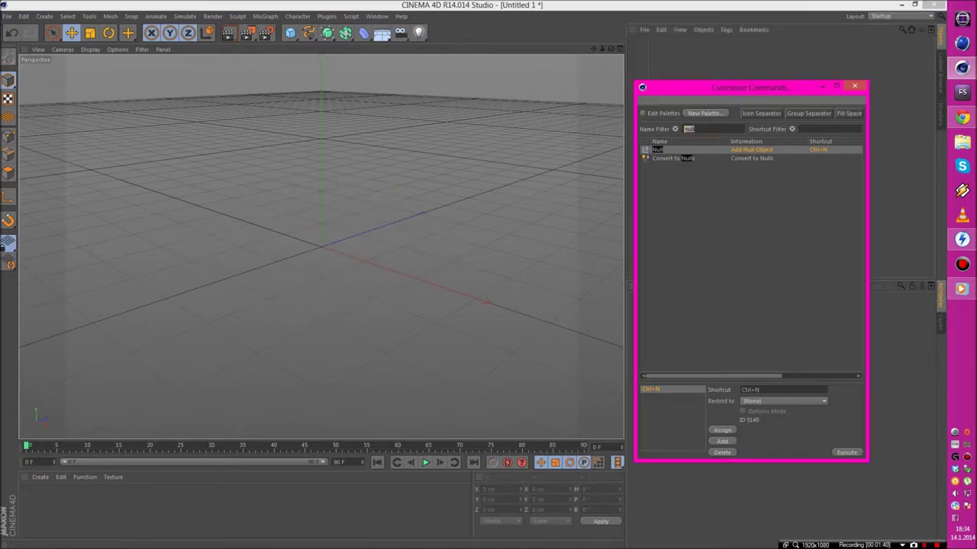
{"action": "type", "text": "cube"}
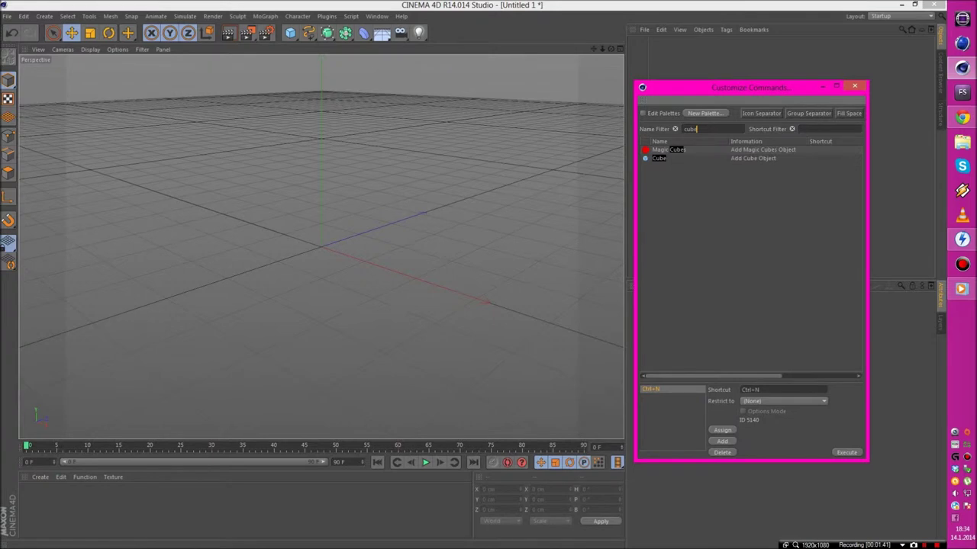
{"action": "left_click", "coordinate": [696, 159]}
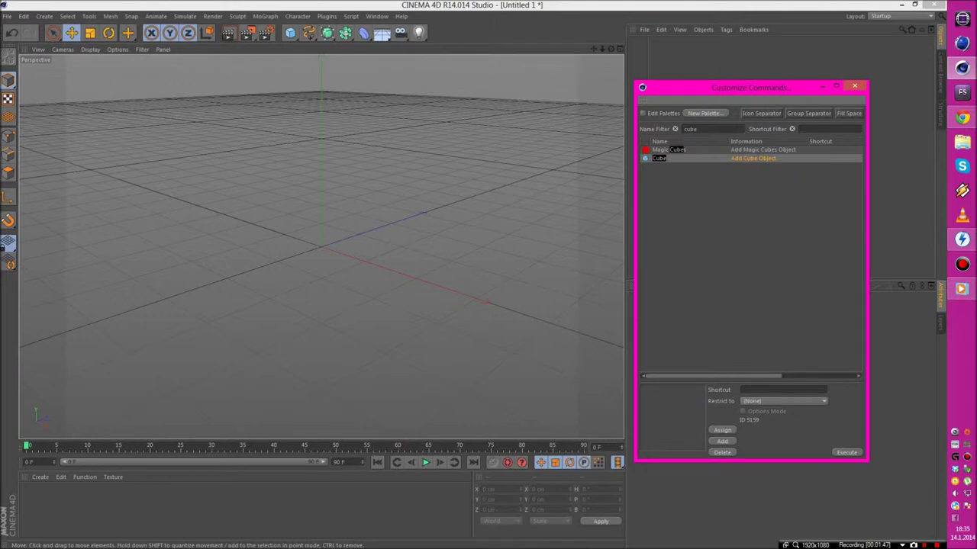
Examine in the viewport which multi-key shortcuts start with M, N and U
{"action": "left_click", "coordinate": [356, 254]}
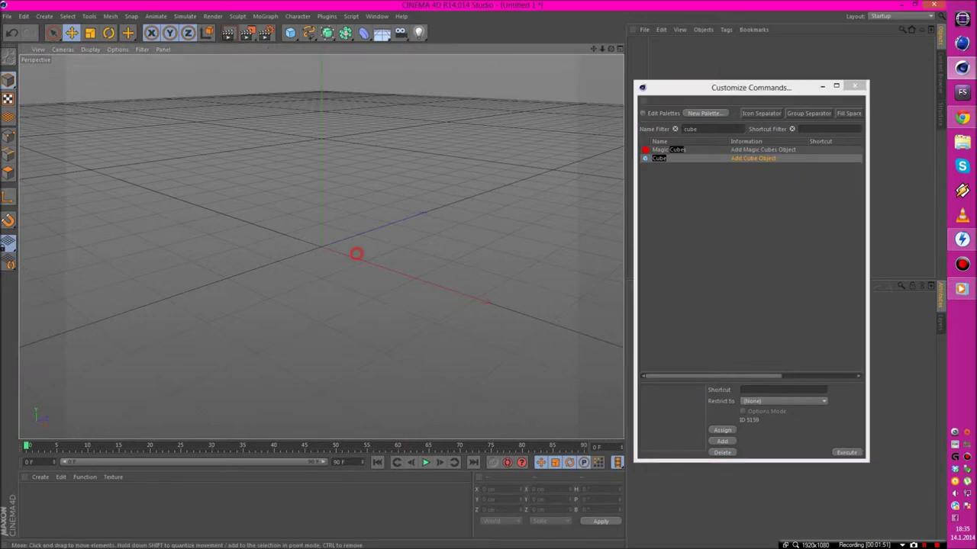
{"action": "key", "text": "m"}
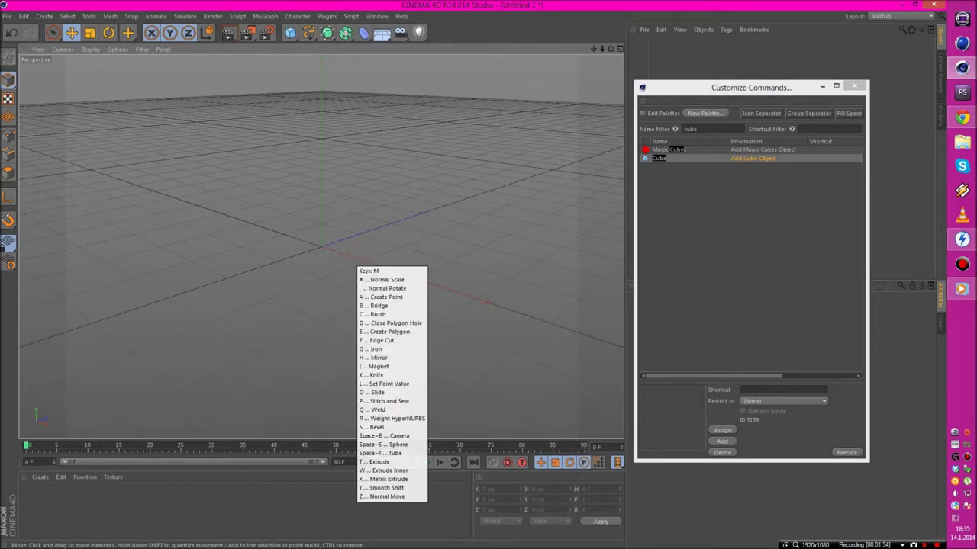
{"action": "key", "text": "Escape"}
{"action": "key", "text": "n"}
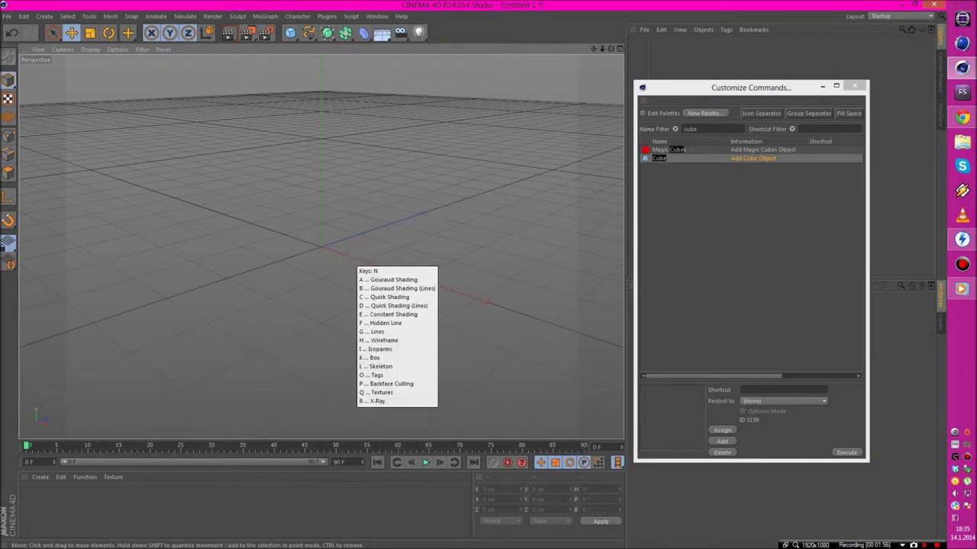
{"action": "key", "text": "Escape"}
{"action": "key", "text": "u"}
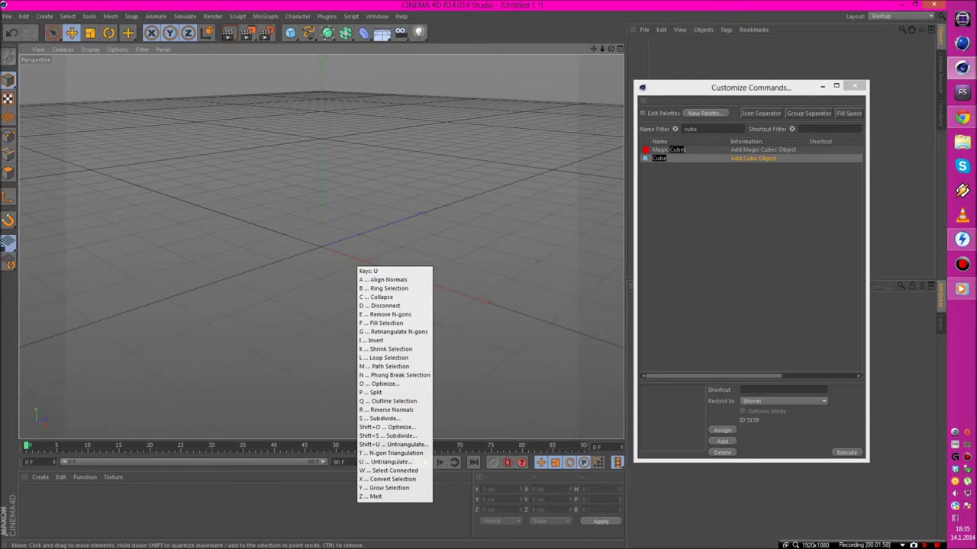
{"action": "key", "text": "Escape"}
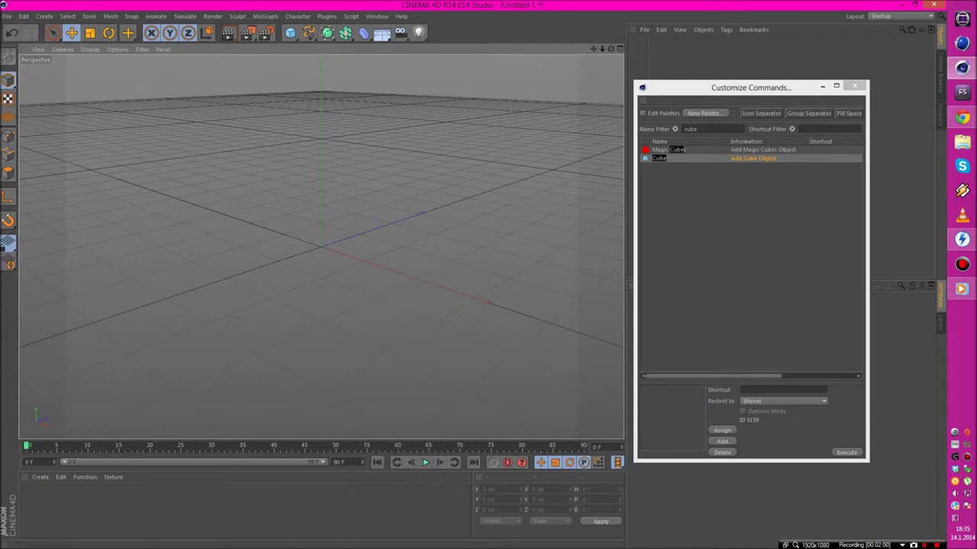
Add M~Space~C as the shortcut for the Cube command
{"action": "left_click", "coordinate": [775, 389]}
{"action": "key", "text": "m"}
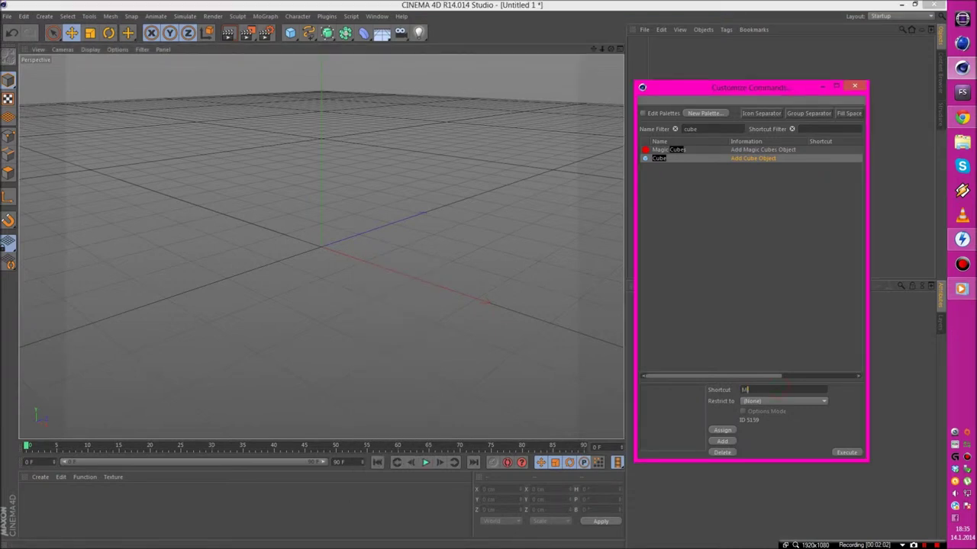
{"action": "key", "text": "space"}
{"action": "key", "text": "c"}
{"action": "left_click", "coordinate": [722, 441]}
Add a Cube to the scene using its new M~Space~C shortcut
{"action": "left_click", "coordinate": [318, 238]}
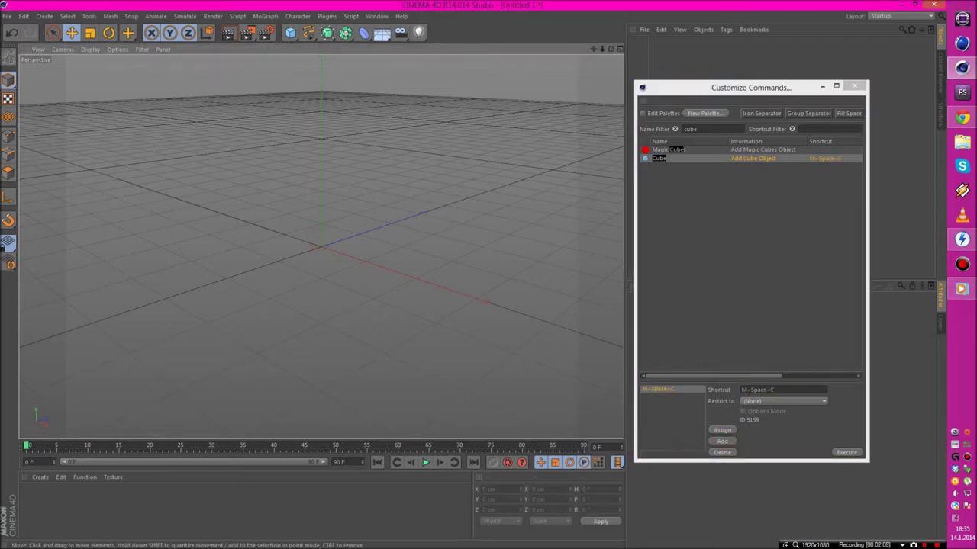
{"action": "key", "text": "m"}
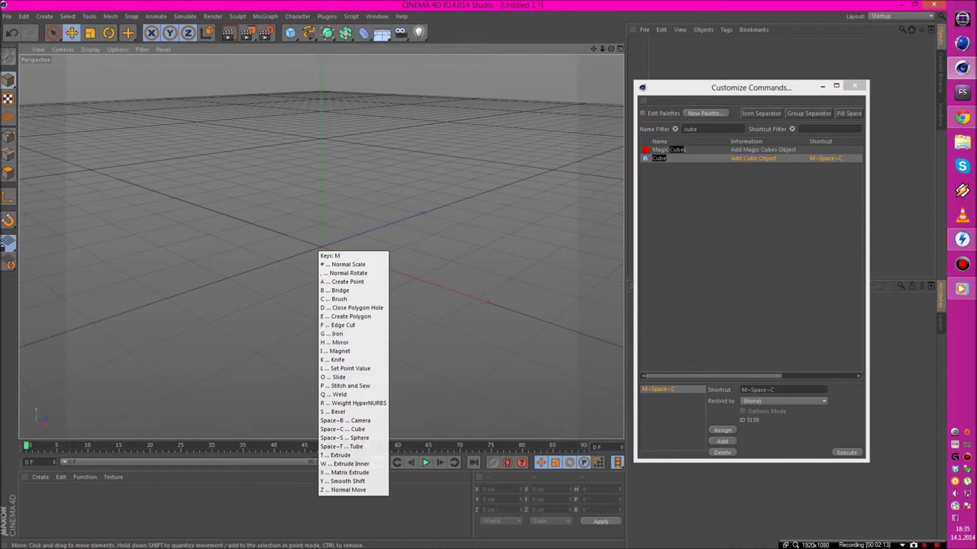
{"action": "key", "text": "space"}
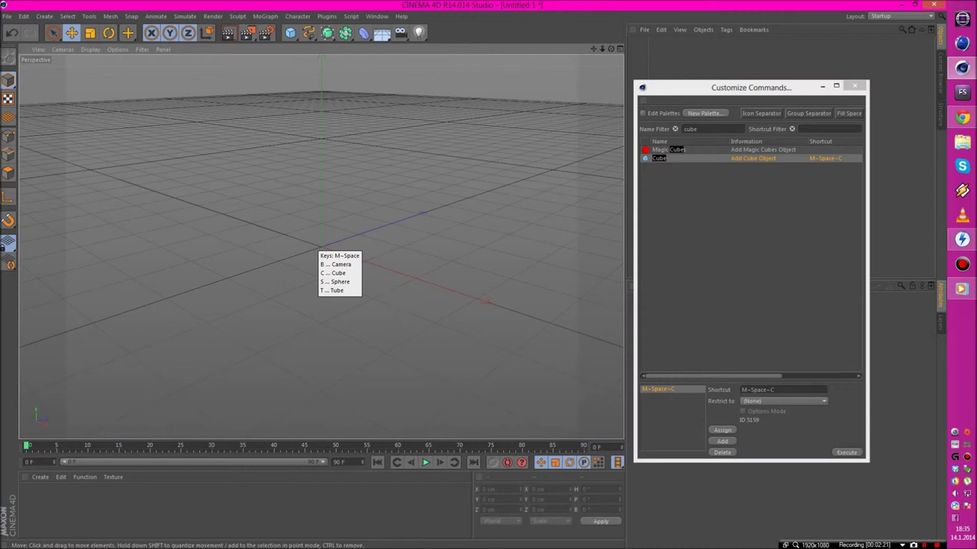
{"action": "key", "text": "c"}
{"action": "key", "text": "m"}
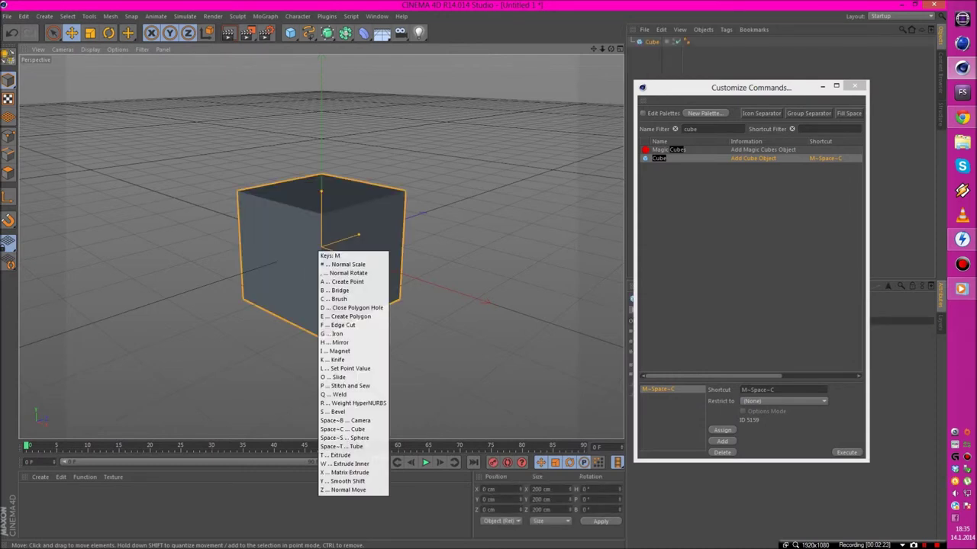
{"action": "key", "text": "space"}
{"action": "key", "text": "Escape"}
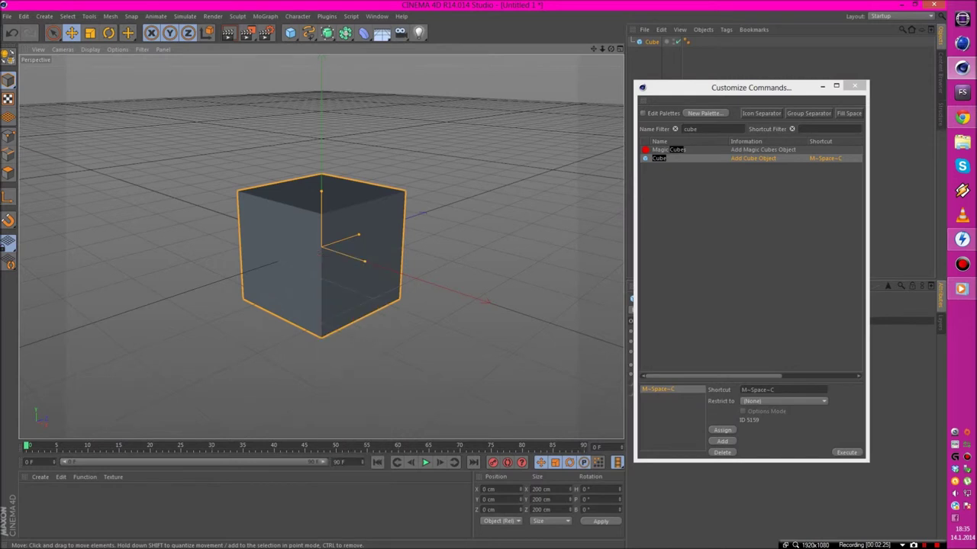
Add a Camera to the scene using its existing multi-key shortcut
{"action": "key", "text": "m"}
{"action": "key", "text": "space"}
{"action": "key", "text": "a"}
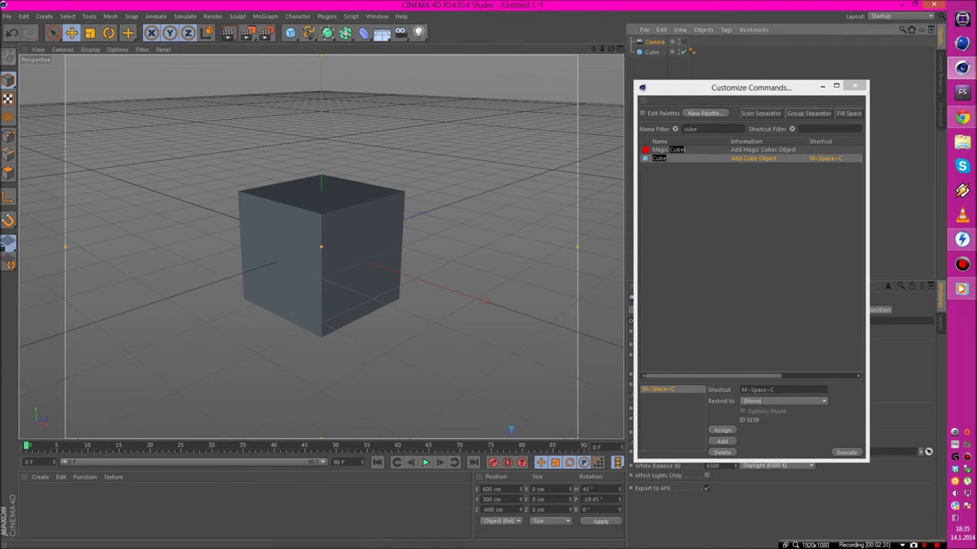
Look through the new Camera, with the Customize Commands window moved clear of the object list, and narrow its field of view slightly
{"action": "left_click", "coordinate": [683, 42]}
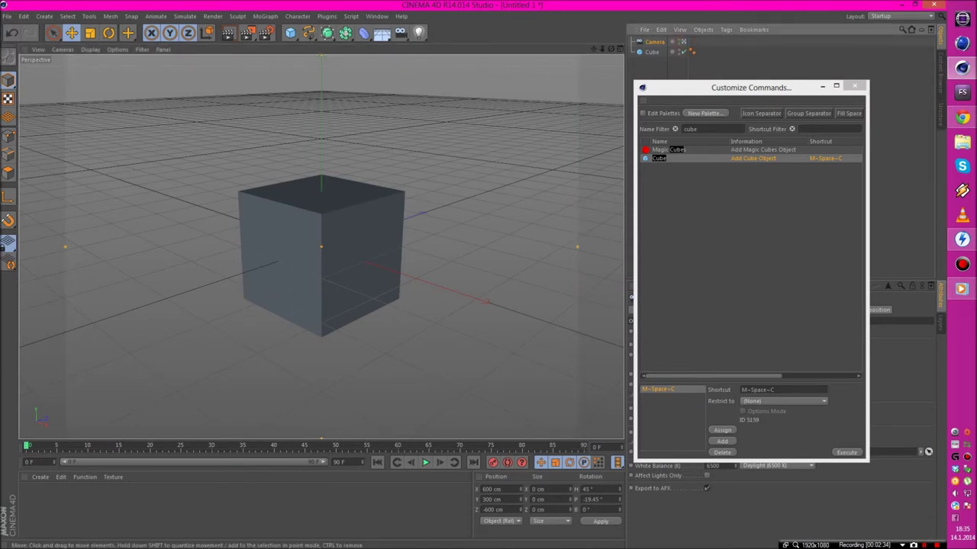
{"action": "left_click_drag", "start_coordinate": [707, 87], "coordinate": [703, 148]}
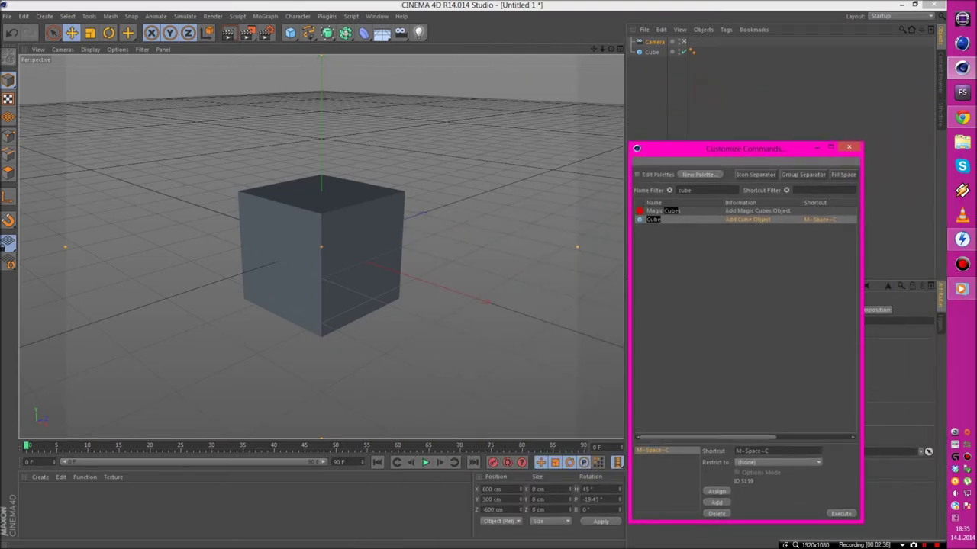
{"action": "left_click_drag", "start_coordinate": [576, 246], "coordinate": [526, 246]}
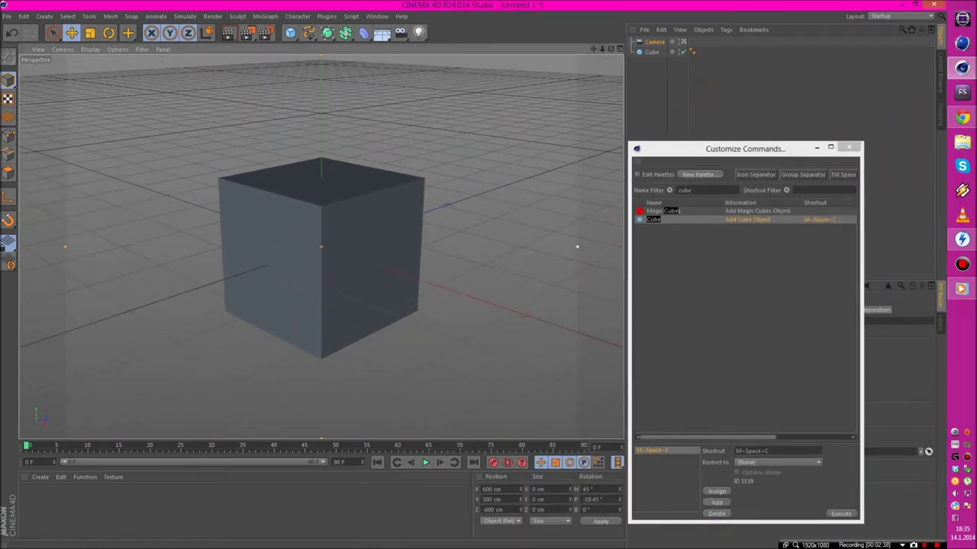
Tighten the camera view on the Cube to a focal length of about 95.6 mm, orbit it slightly, and close the Customize Commands window
{"action": "scroll", "coordinate": [578, 246], "scroll_direction": "up", "scroll_amount": 5}
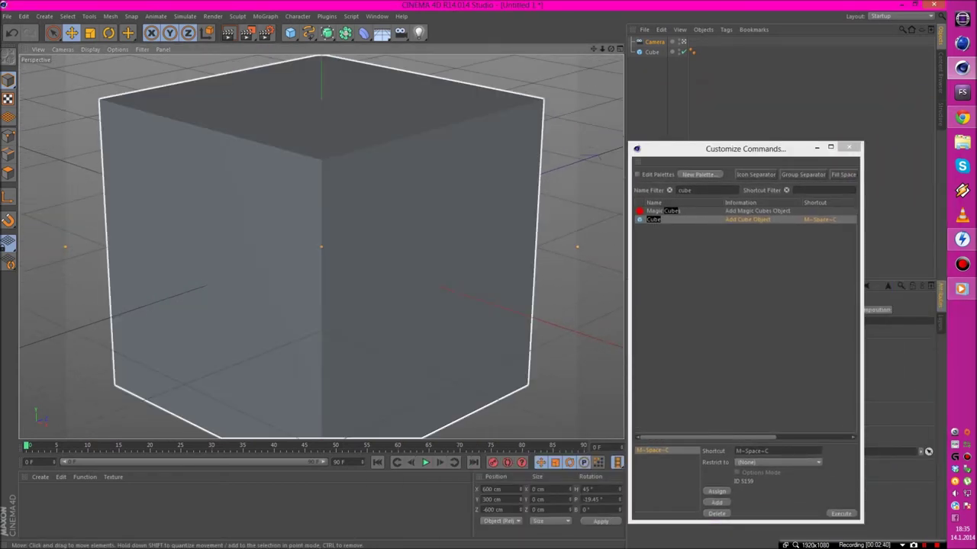
{"action": "mouse_move", "coordinate": [557, 317]}
{"action": "left_mouse_down", "text": "alt"}
{"action": "mouse_move", "coordinate": [489, 351]}
{"action": "mouse_move", "coordinate": [551, 309]}
{"action": "mouse_move", "coordinate": [511, 335]}
{"action": "mouse_move", "coordinate": [546, 323]}
{"action": "left_mouse_up", "text": "alt"}
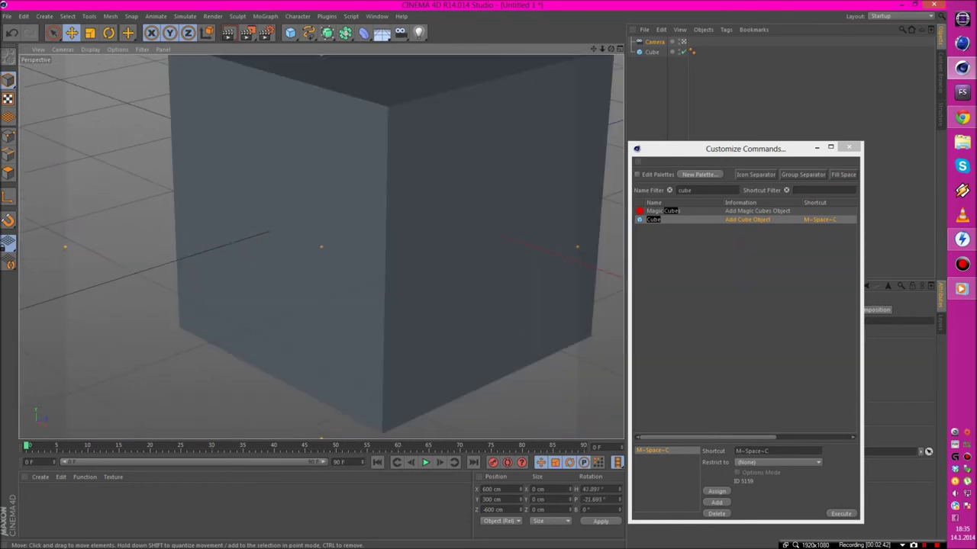
{"action": "left_click", "coordinate": [848, 147]}
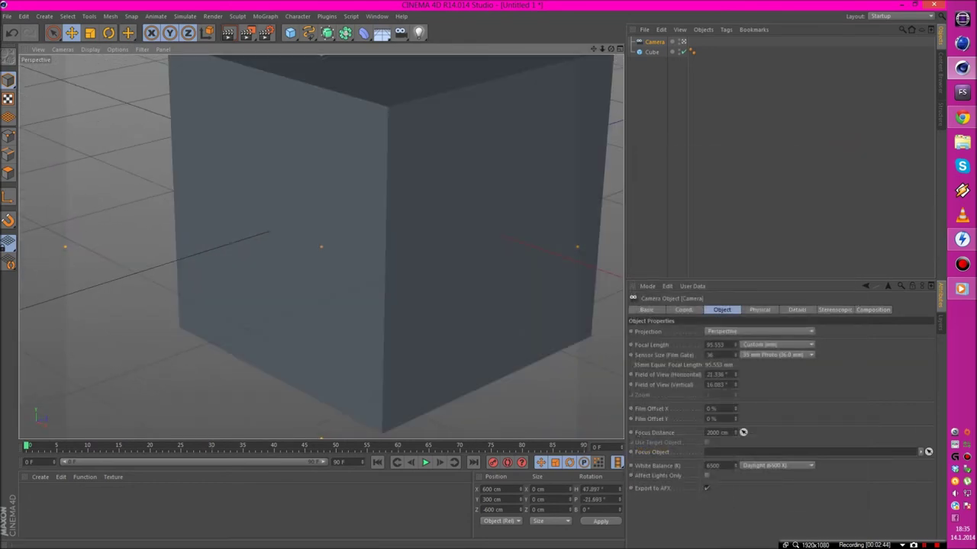